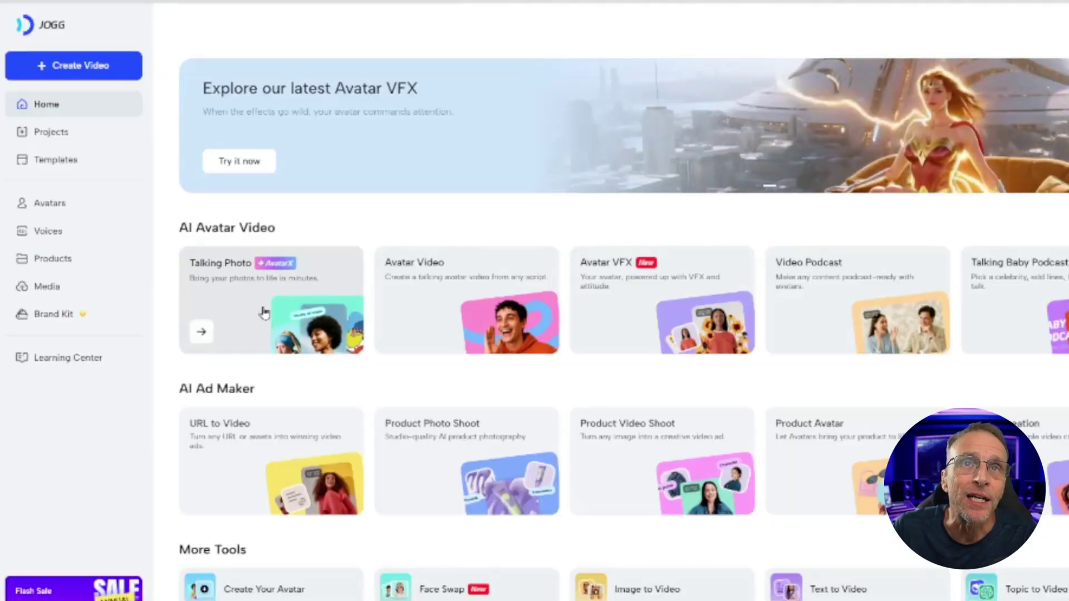
- Open the Talking Photo tool and show its avatar model choices
{"action": "left_click", "coordinate": [318, 350]}
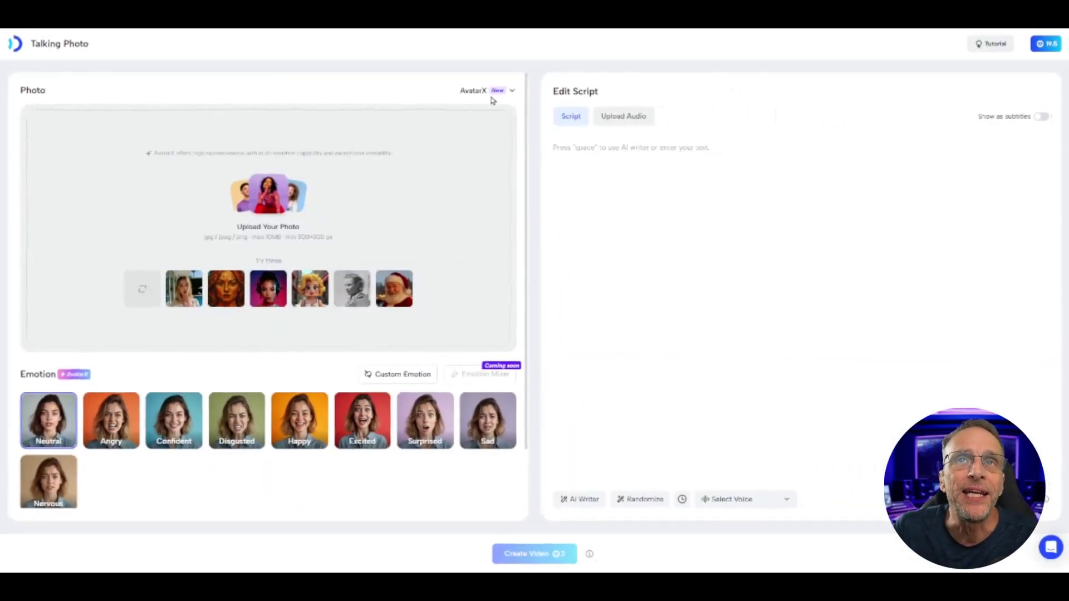
{"action": "left_click", "coordinate": [641, 90]}
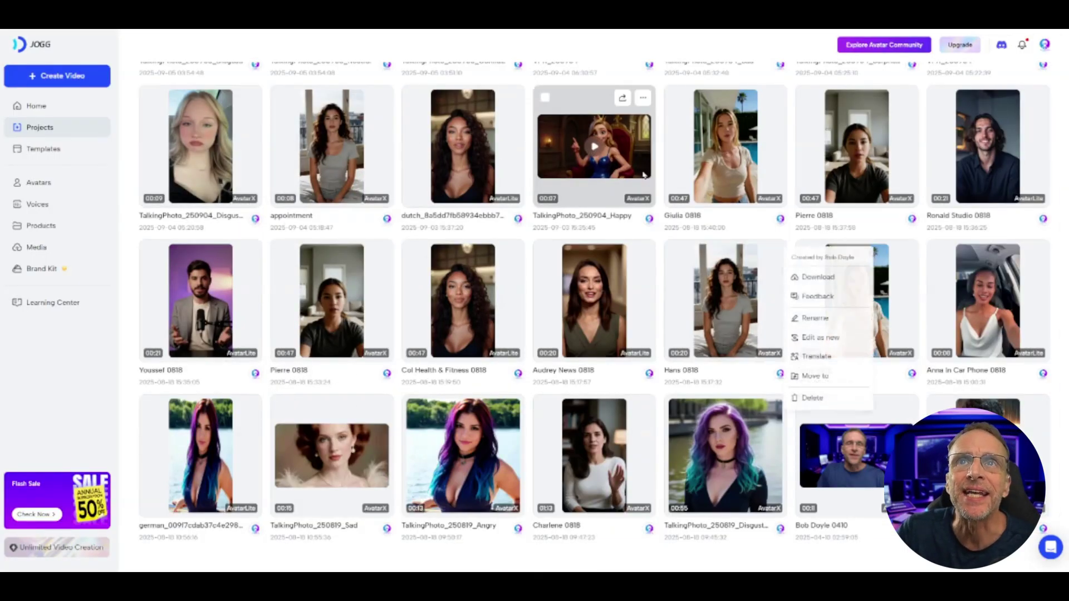
- Open the project video of the woman filming herself in a car and play it
{"action": "left_click", "coordinate": [990, 301]}
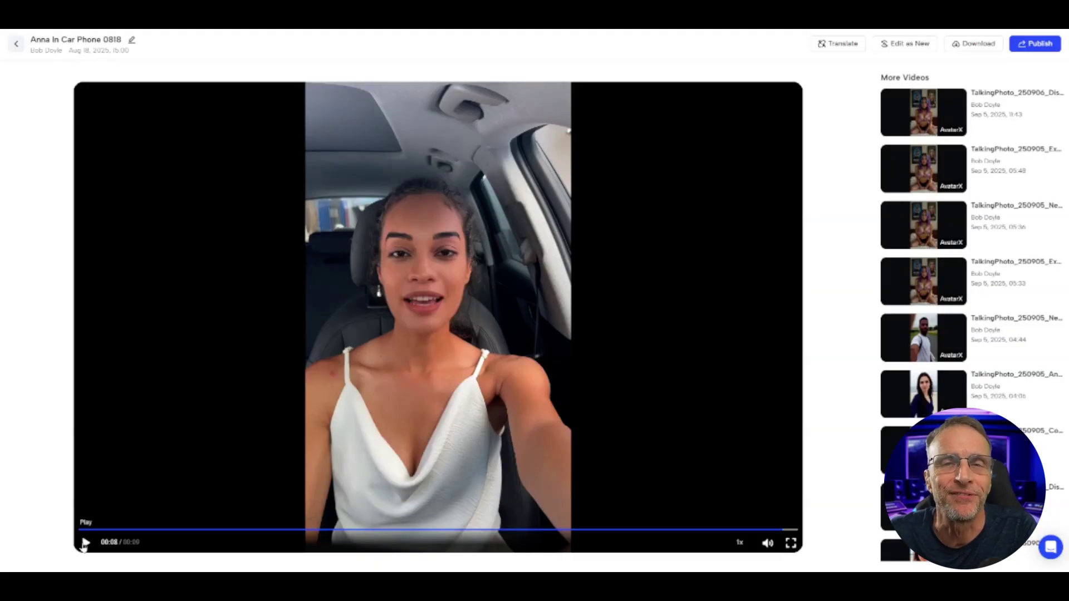
{"action": "left_click", "coordinate": [85, 543]}
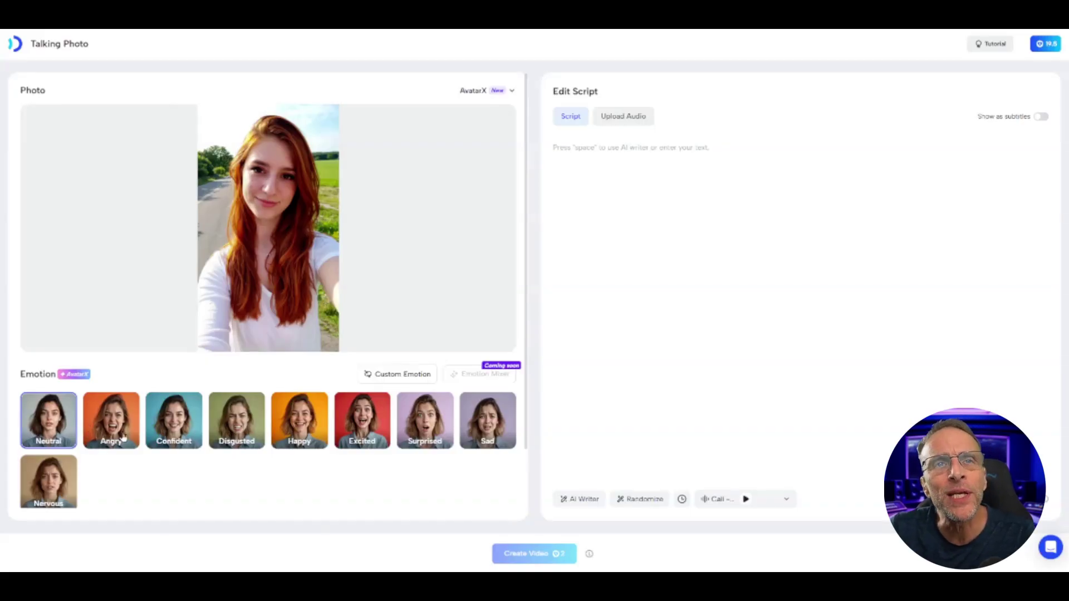
- Set the red-haired woman's photo to the Surprised emotion and look through the public and personal AI voices
{"action": "left_click", "coordinate": [426, 426]}
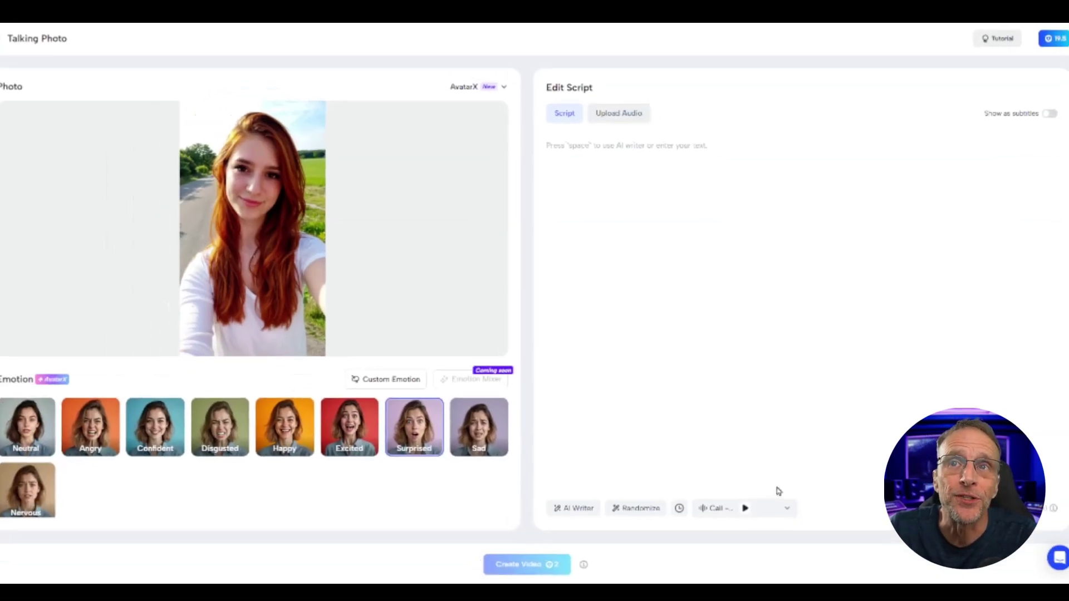
{"action": "left_click", "coordinate": [708, 545]}
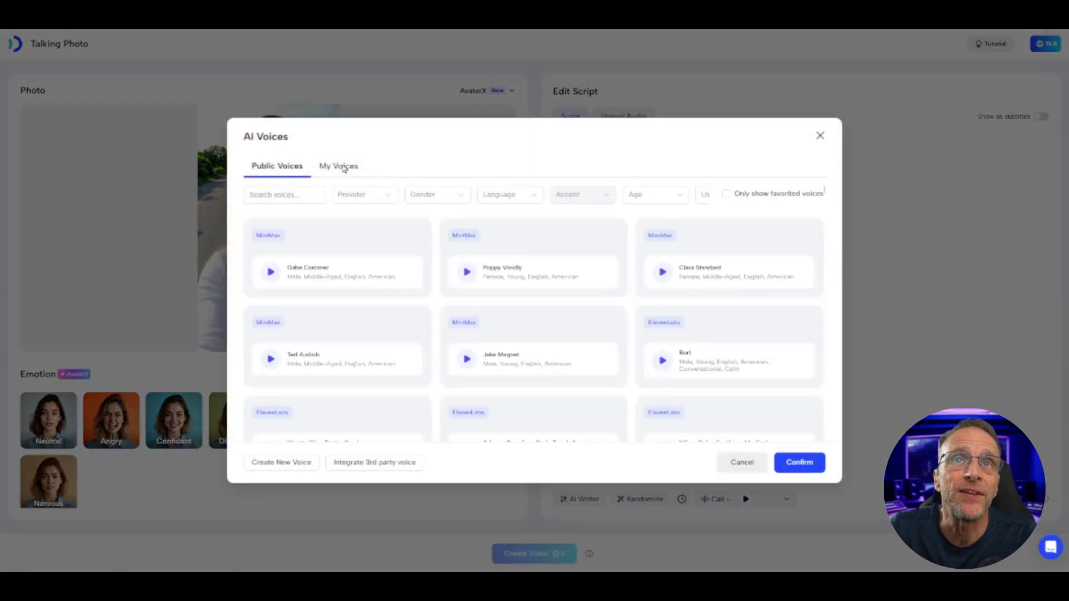
{"action": "left_click", "coordinate": [343, 167]}
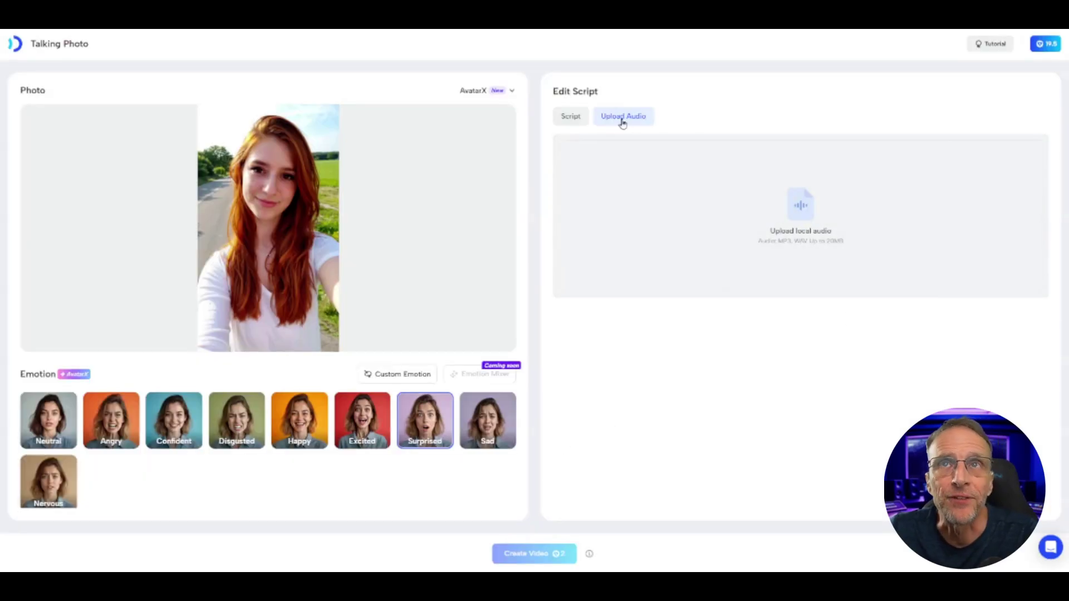
- Enter the script "Hi, I'm really surprised to see you here. How long have you been lurking over there."
{"action": "left_click", "coordinate": [569, 118]}
{"action": "type", "text": "Hi, I'm really surprised to see you here. How long have you been lurking over there."}
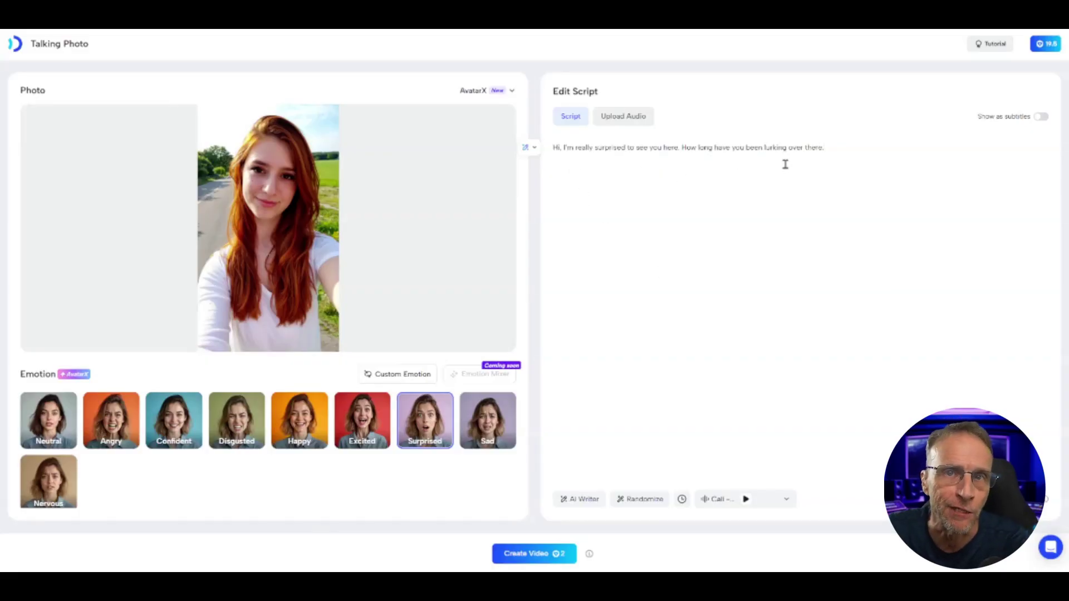
- Assign the public MiniMax voice Poppy Vividly to the script
{"action": "left_click", "coordinate": [729, 505]}
{"action": "left_click", "coordinate": [363, 195]}
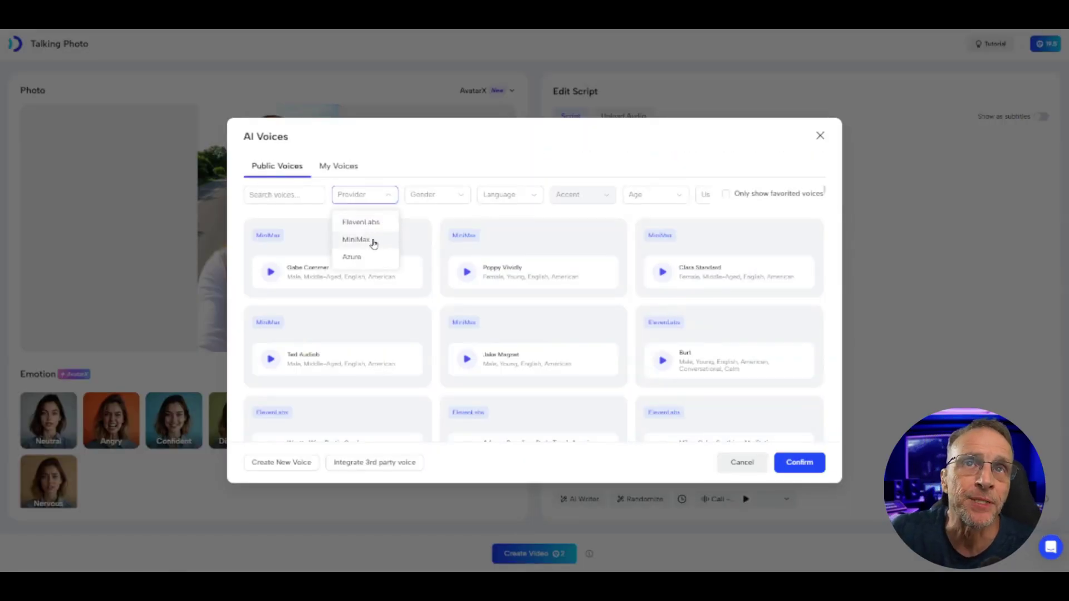
{"action": "left_click", "coordinate": [535, 278]}
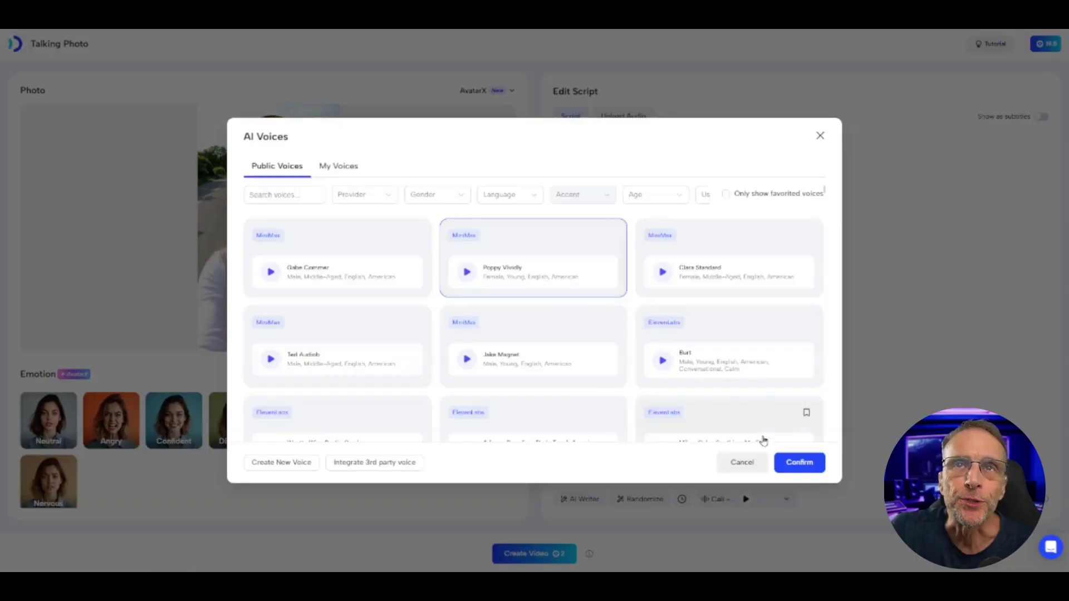
{"action": "left_click", "coordinate": [798, 464]}
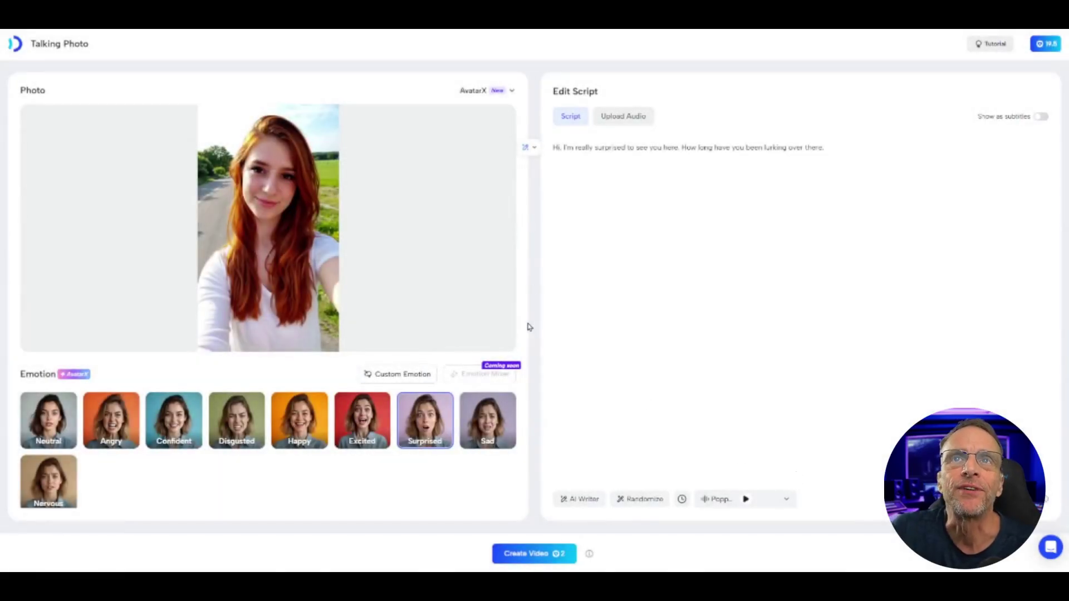
- Create the Surprised talking photo video and open the finished result from the projects
{"action": "left_click", "coordinate": [538, 556]}
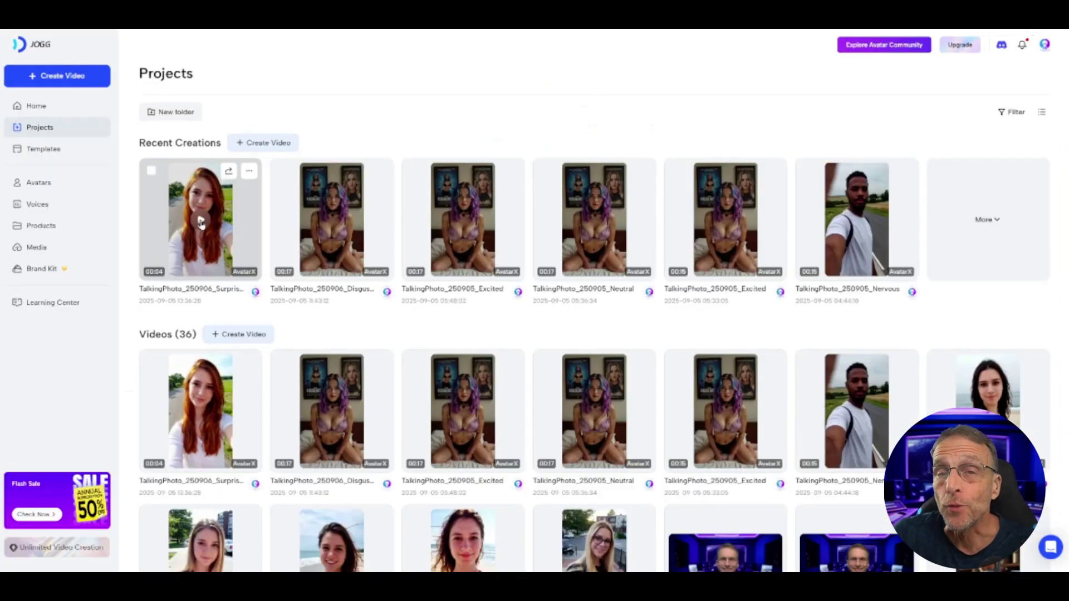
{"action": "left_click", "coordinate": [202, 222]}
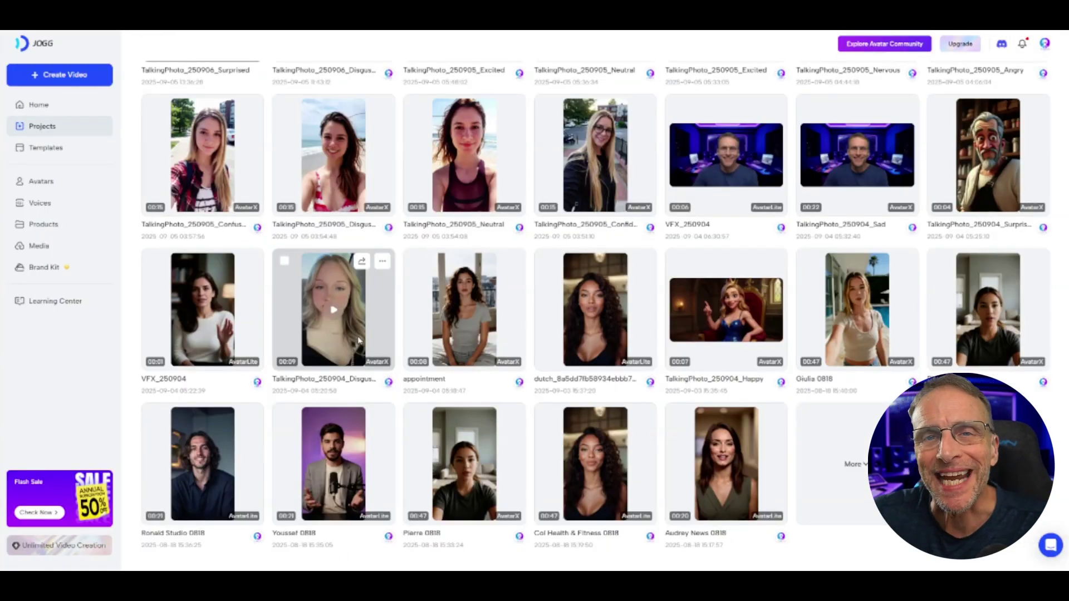
- Open the TalkingPhoto_250904_Sad video from the projects and play it
{"action": "scroll", "coordinate": [330, 330], "scroll_direction": "up", "scroll_amount": 8}
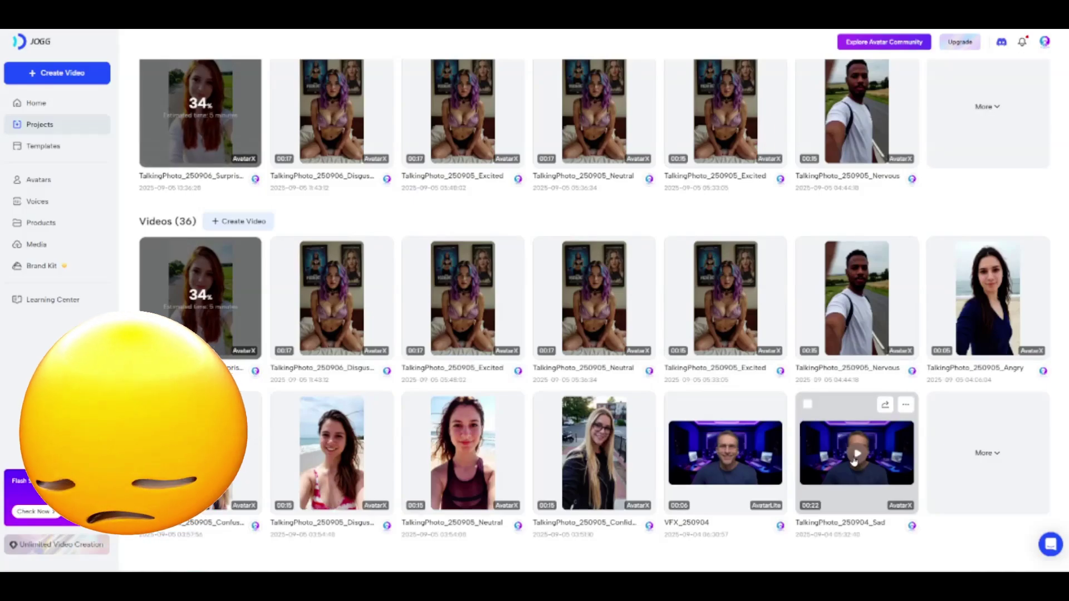
{"action": "left_click", "coordinate": [855, 456]}
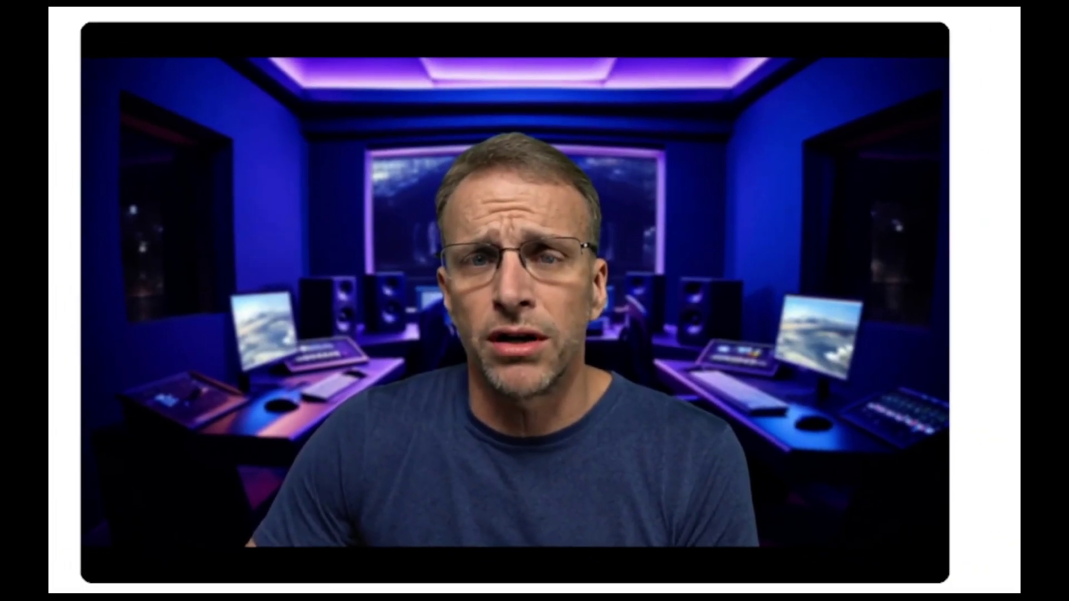
{"action": "left_click", "coordinate": [85, 540]}
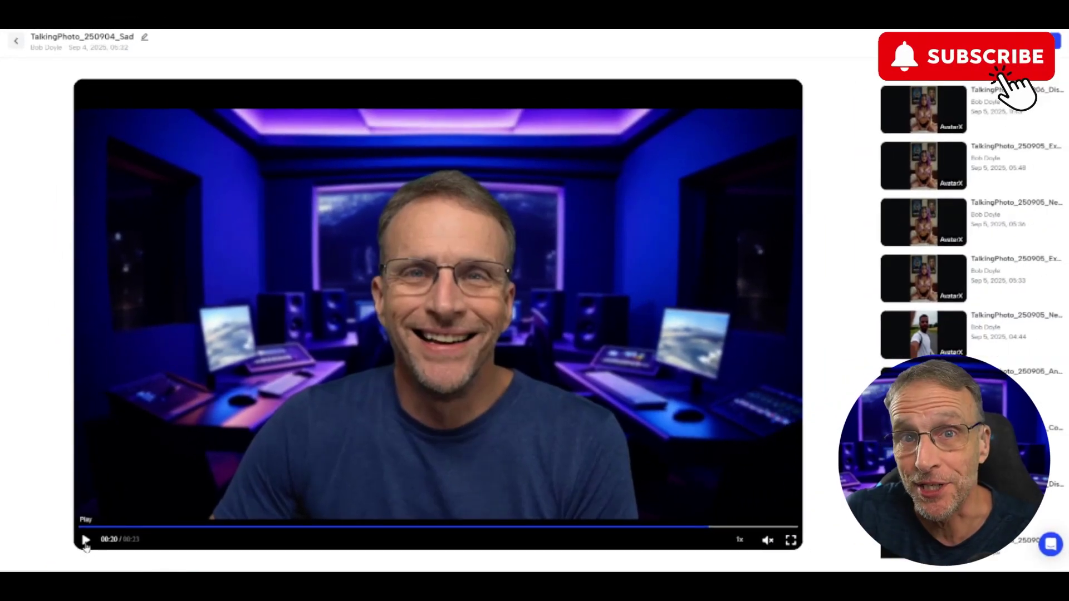
{"action": "left_click", "coordinate": [86, 540]}
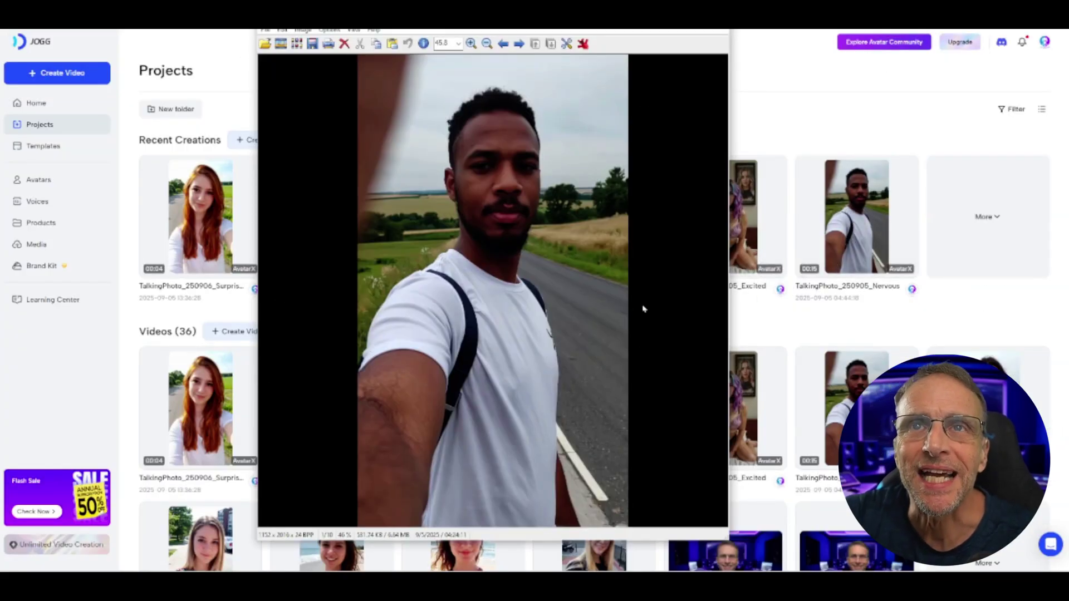
- Play the TalkingPhoto_250905_Nervous video of the man on the road and the Angry video of the woman on the beach
{"action": "mouse_move", "coordinate": [884, 297]}
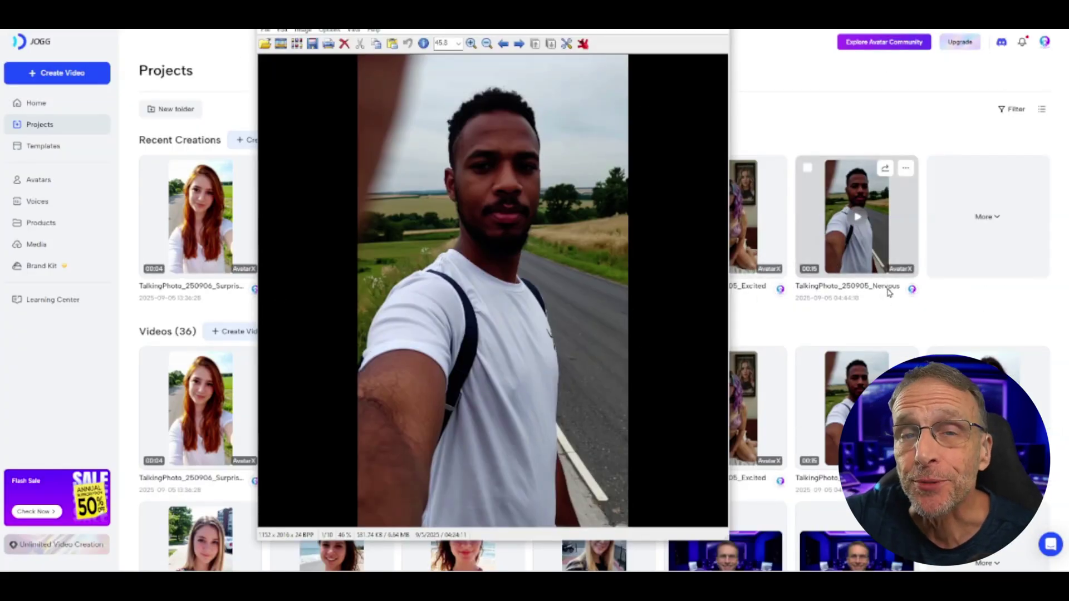
{"action": "left_click", "coordinate": [860, 222]}
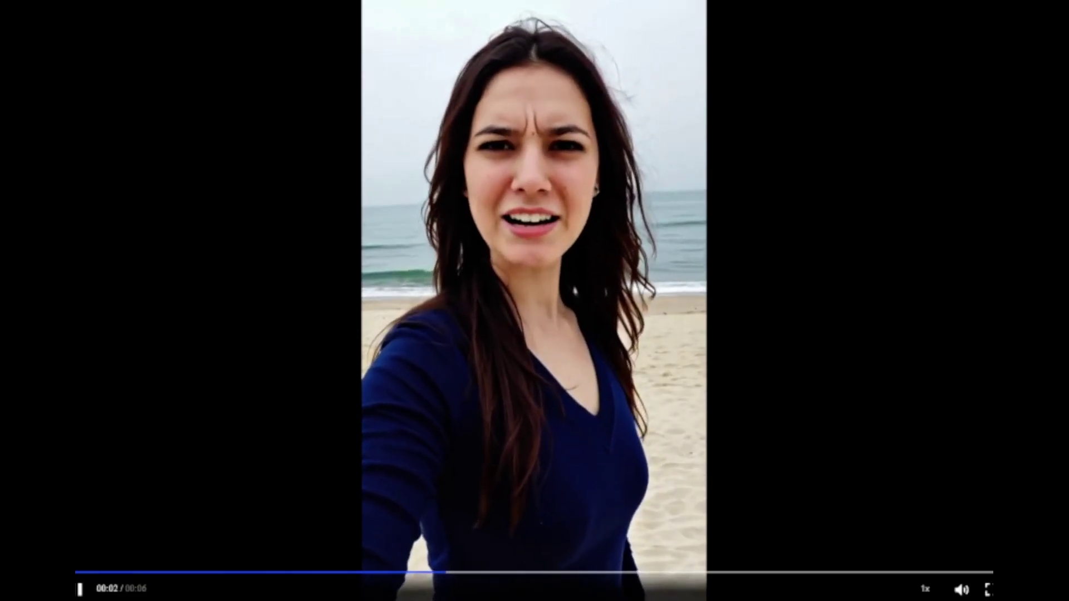
{"action": "mouse_move", "coordinate": [961, 590]}
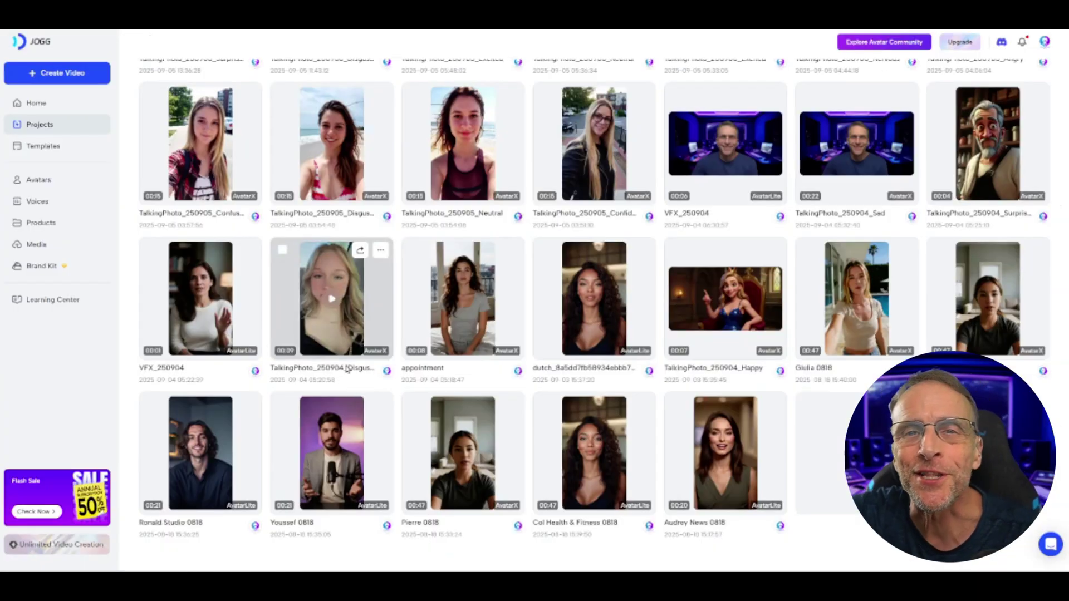
- Play the Disgusted video of the blonde woman and the avatar video of the curly-haired woman sitting on a bed
{"action": "left_click", "coordinate": [326, 313]}
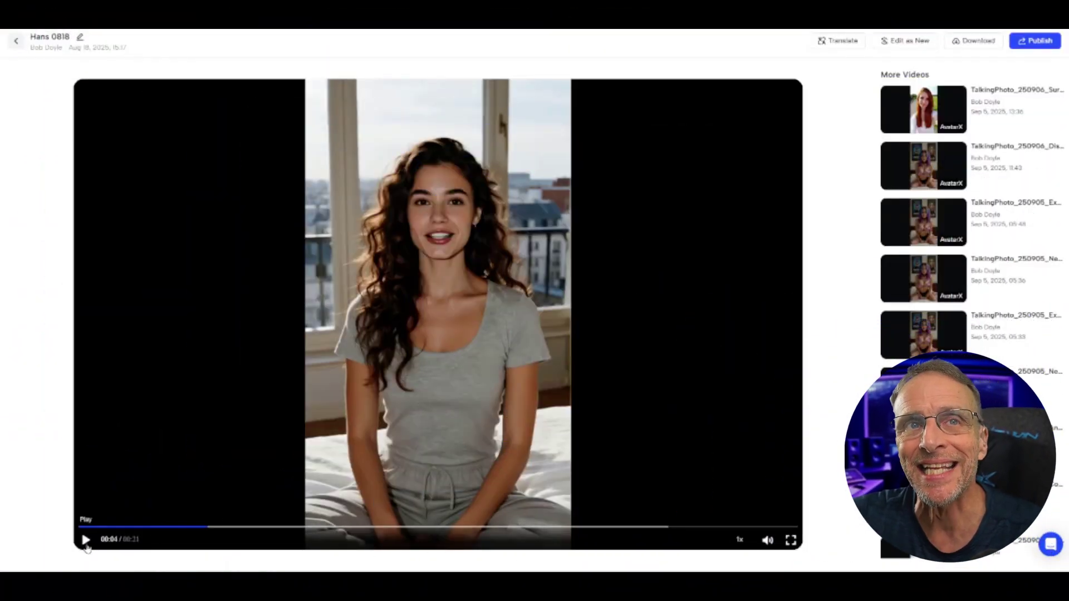
{"action": "left_click", "coordinate": [85, 540]}
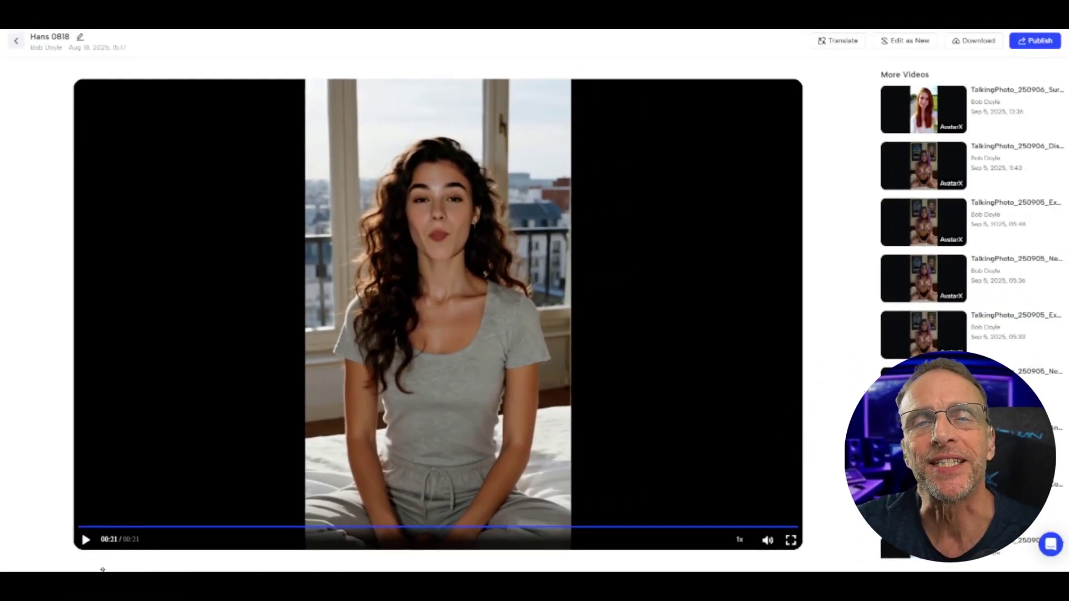
{"action": "left_click", "coordinate": [86, 545]}
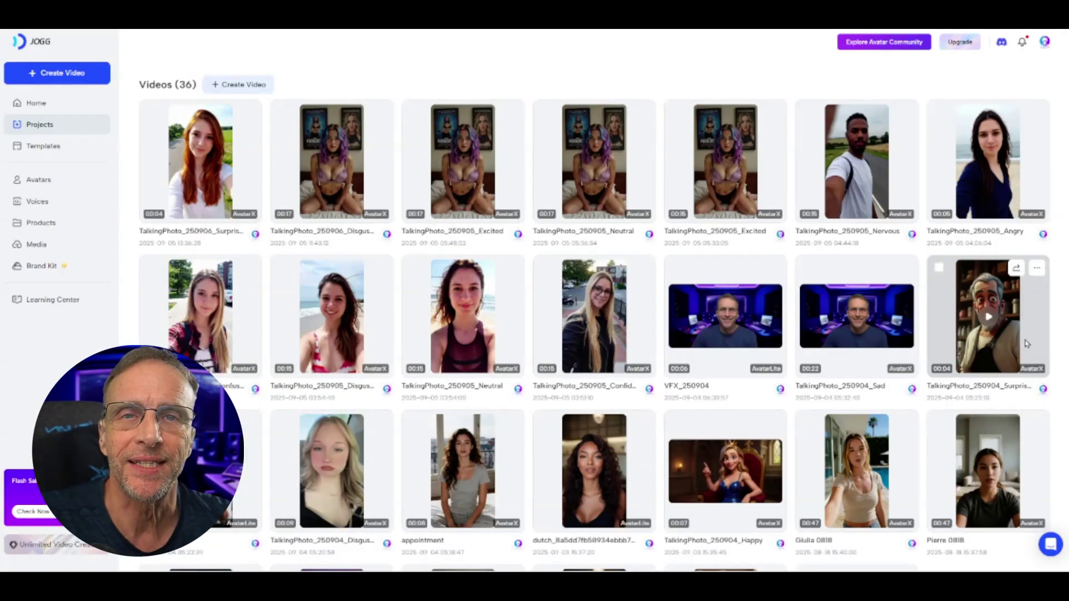
- Play the Surprised video of the elderly cartoon man and the avatar video of the woman in a white sweater
{"action": "mouse_move", "coordinate": [986, 324]}
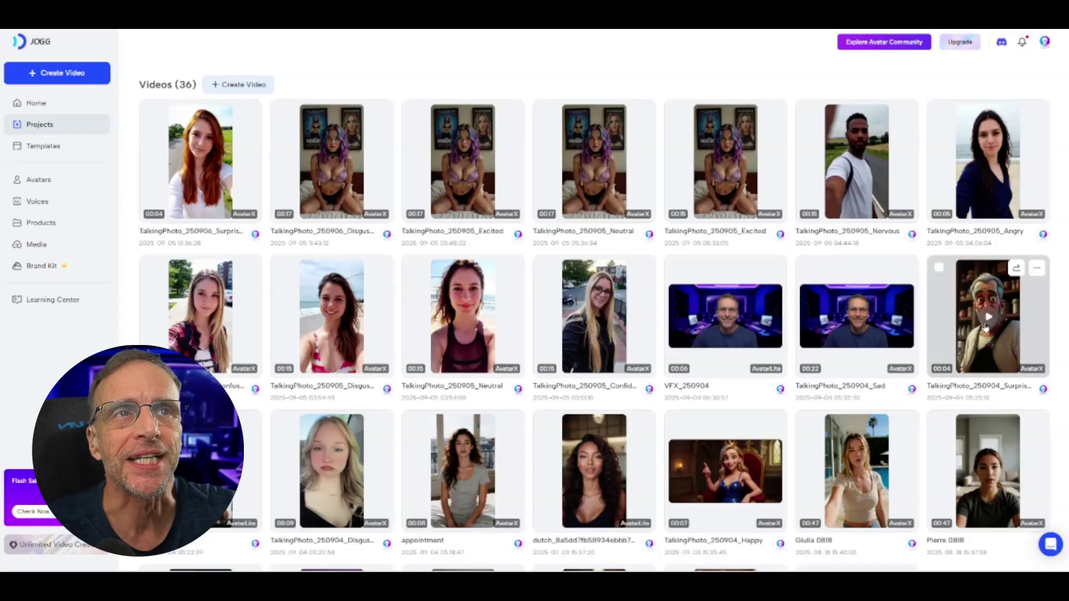
{"action": "left_click", "coordinate": [987, 317]}
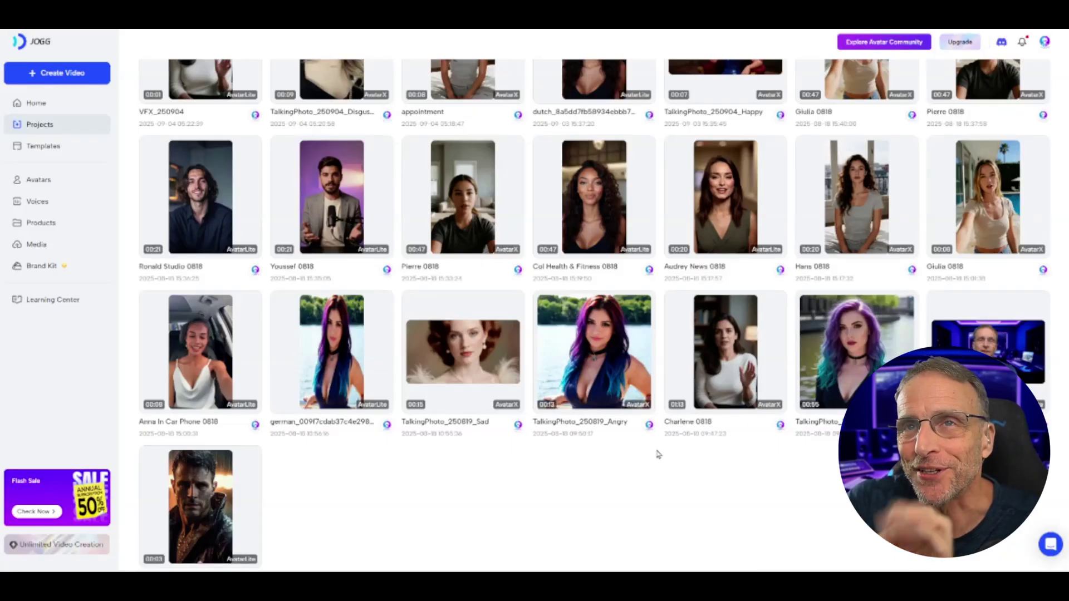
{"action": "left_click", "coordinate": [725, 353]}
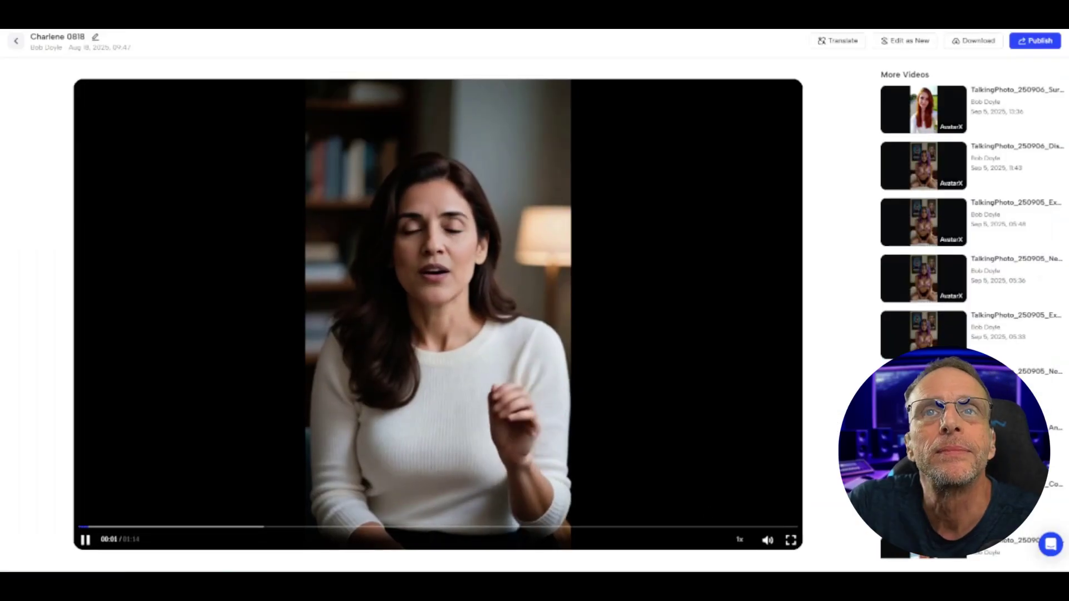
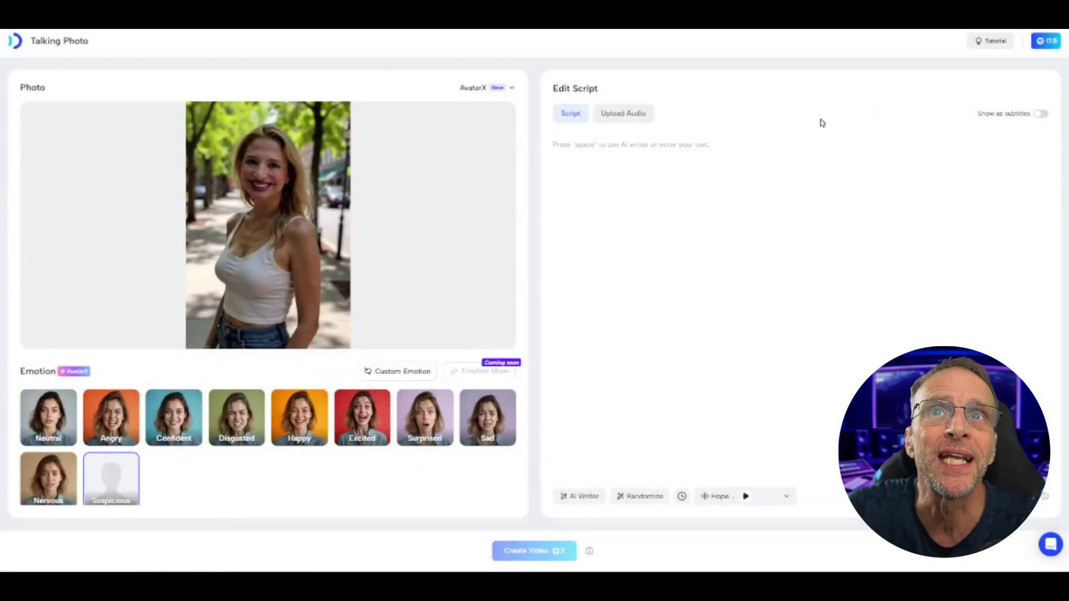
- Write a suspicious script beginning "Oh, hi. I thought maybe your weren't coming" that questions why the listener is so late
{"action": "left_click", "coordinate": [603, 201]}
{"action": "type", "text": "Oh, hi. I thought maybe your weren't coming. And honestly, I'm a little curious as to why you're so late. You weren't hanging around with Beth again were you? Because I thought we talked about that!"}
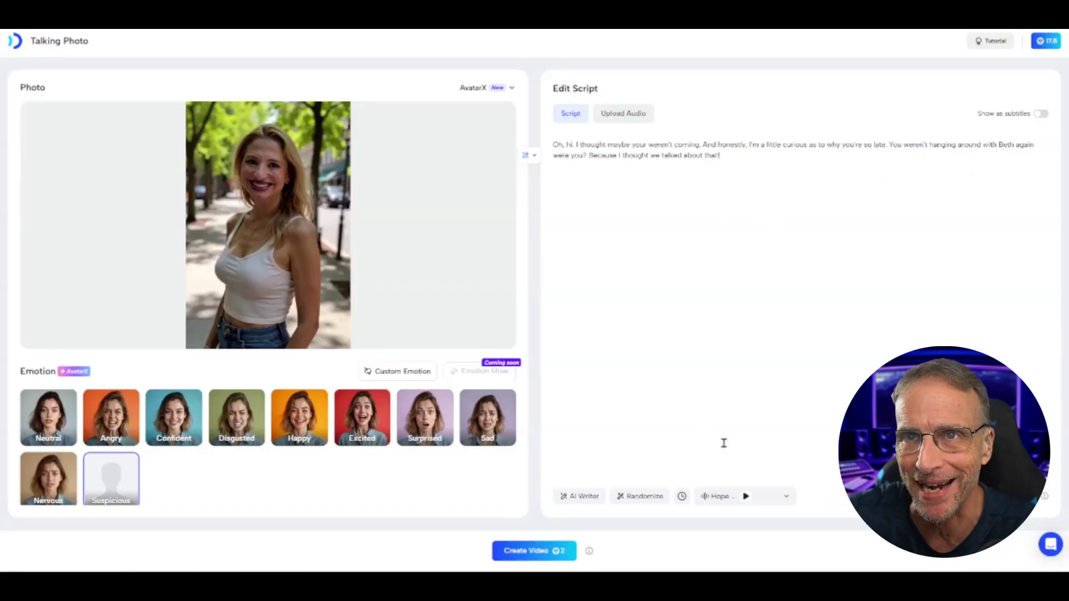
- Pick the first voice in the personal voice collection for the suspicious script
{"action": "left_click", "coordinate": [730, 504]}
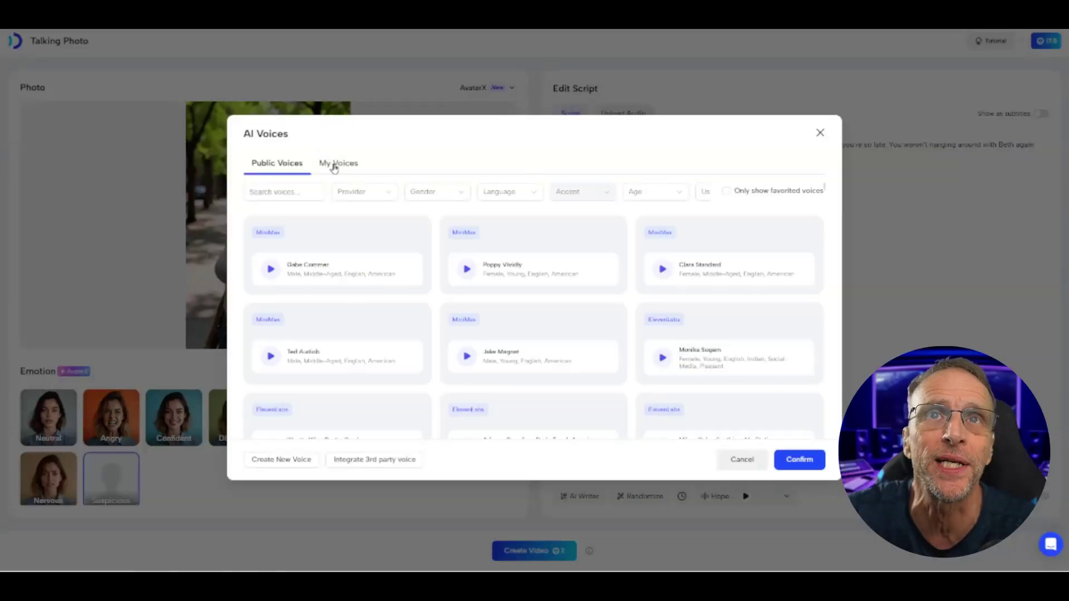
{"action": "left_click", "coordinate": [334, 163]}
{"action": "left_click", "coordinate": [308, 236]}
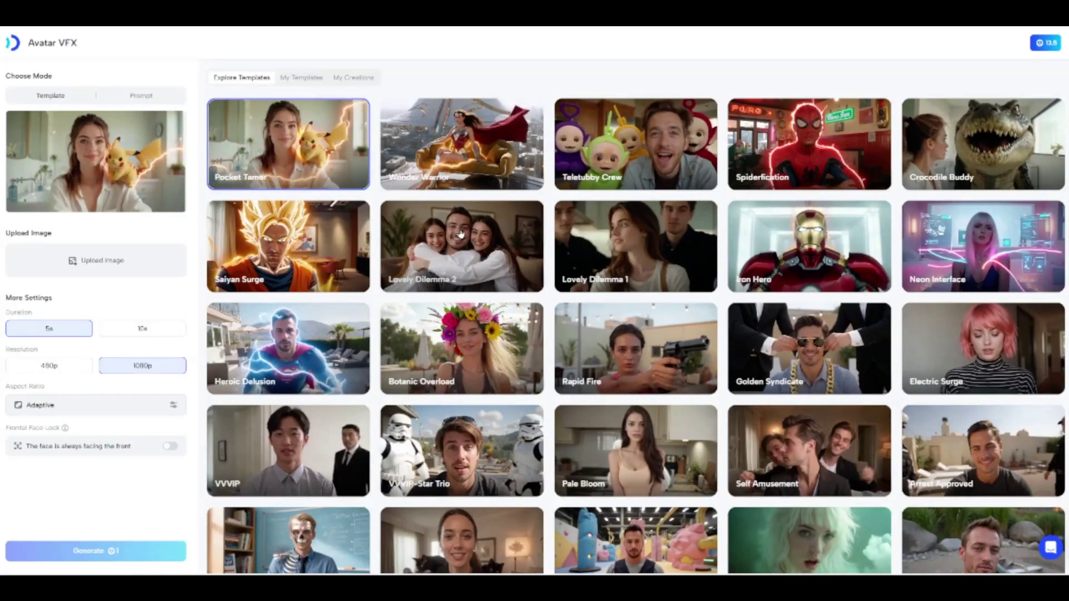
- Switch Avatar VFX to prompt mode and enter "a bucket of water is poured over the speakers head, soaking their hair and clothes"
{"action": "scroll", "coordinate": [379, 408], "scroll_direction": "down", "scroll_amount": 2}
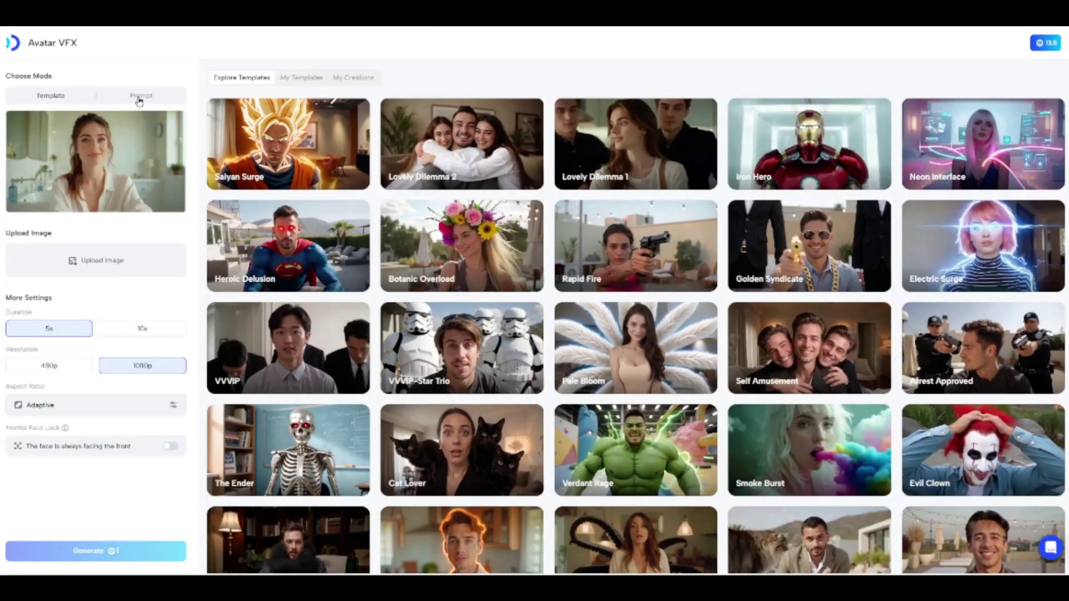
{"action": "left_click", "coordinate": [137, 95]}
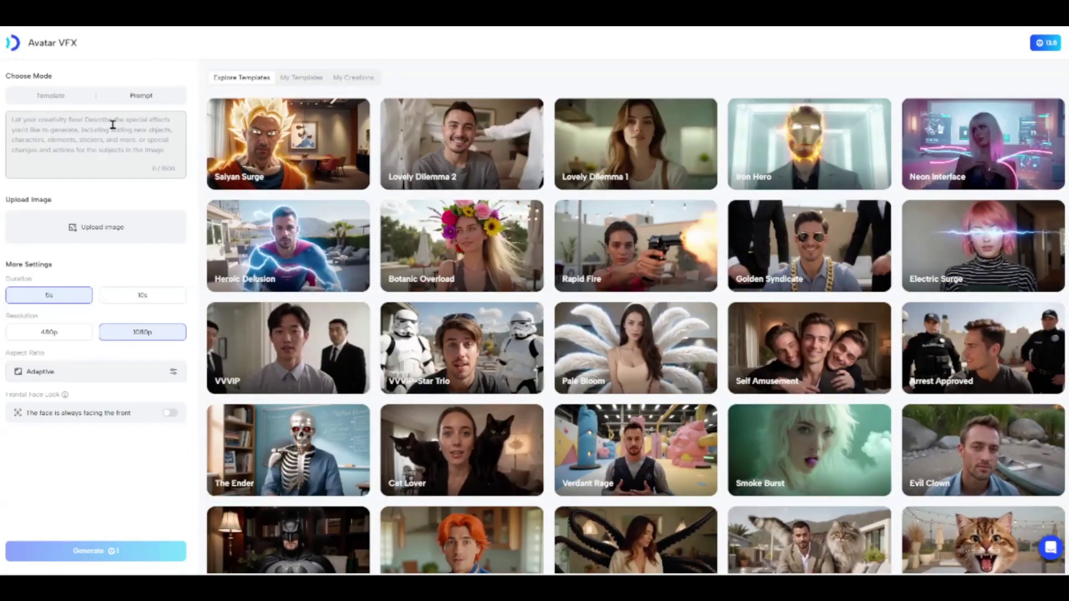
{"action": "left_click", "coordinate": [113, 125]}
{"action": "type", "text": "a bucket of water is poured over the speakers head, soaking their hair and clothes"}
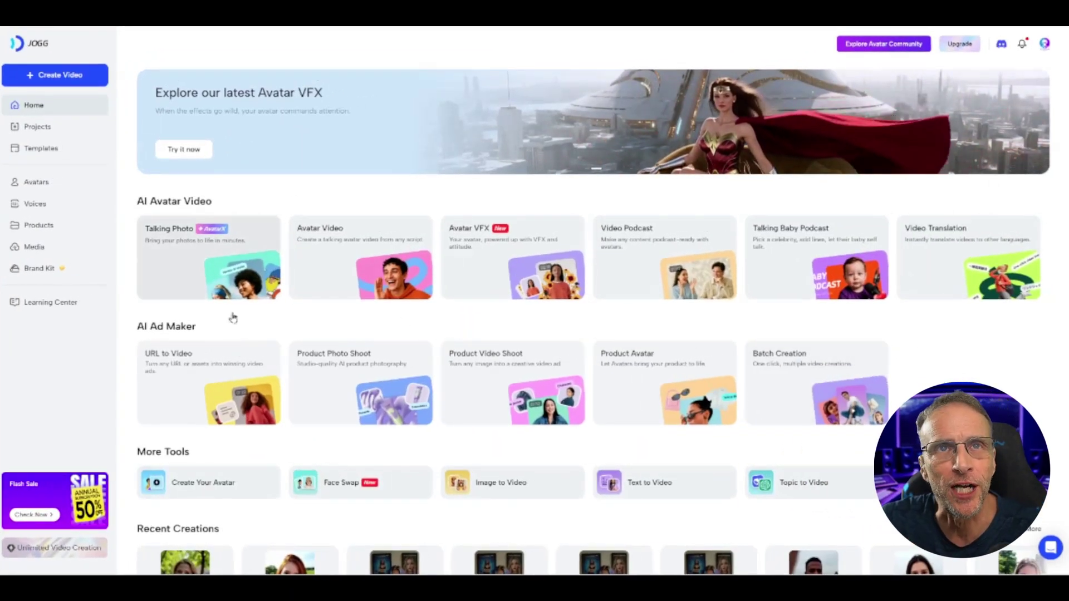
{"action": "mouse_move", "coordinate": [228, 348]}
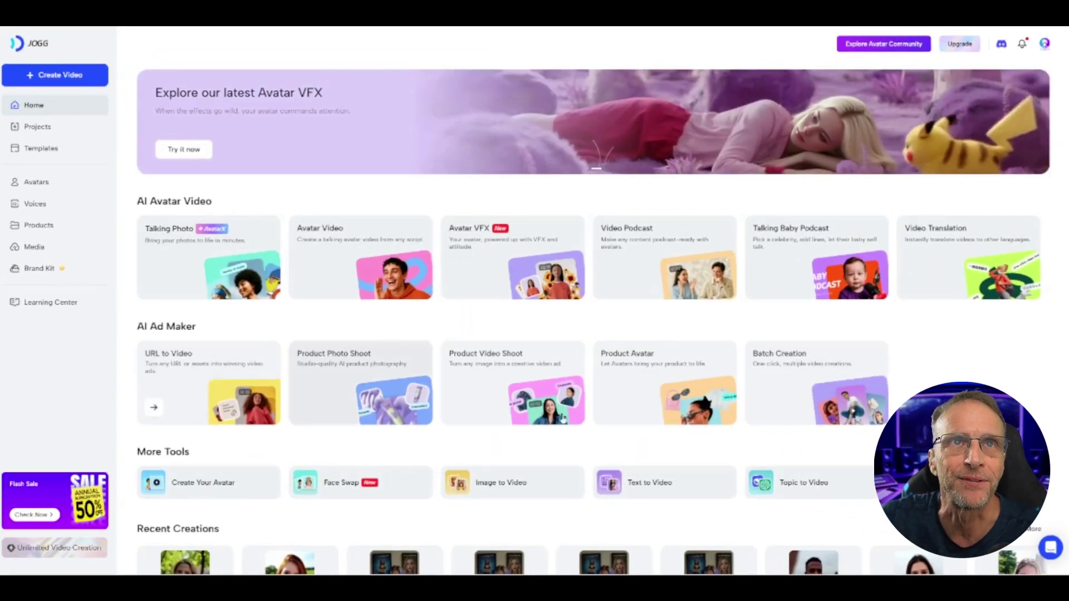